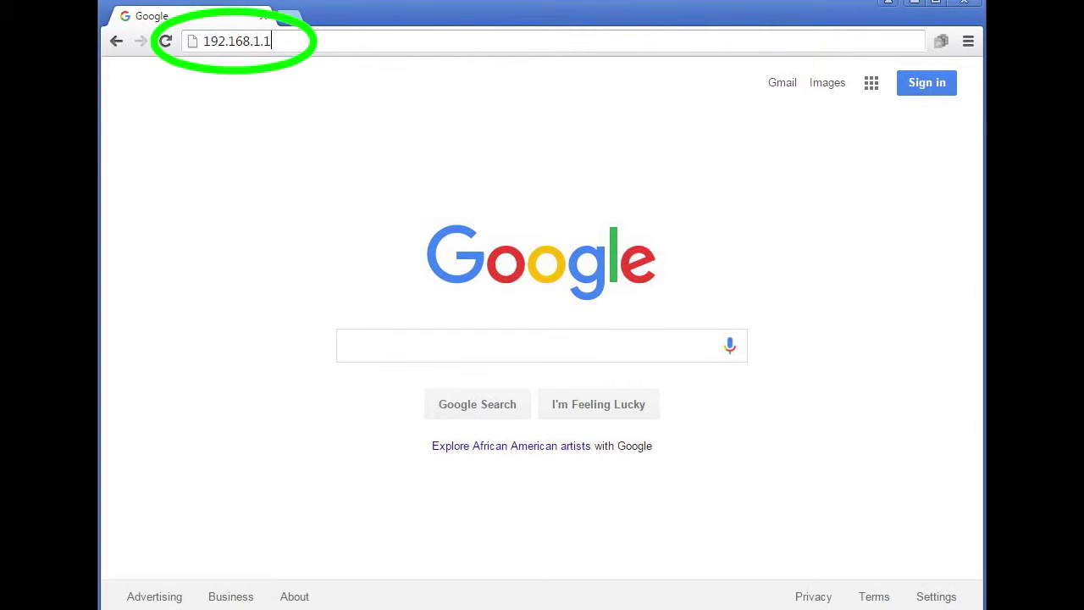
Load 192.168.1.1 and log in to the Linksys E1000 with the admin user name and password.
key(Return)
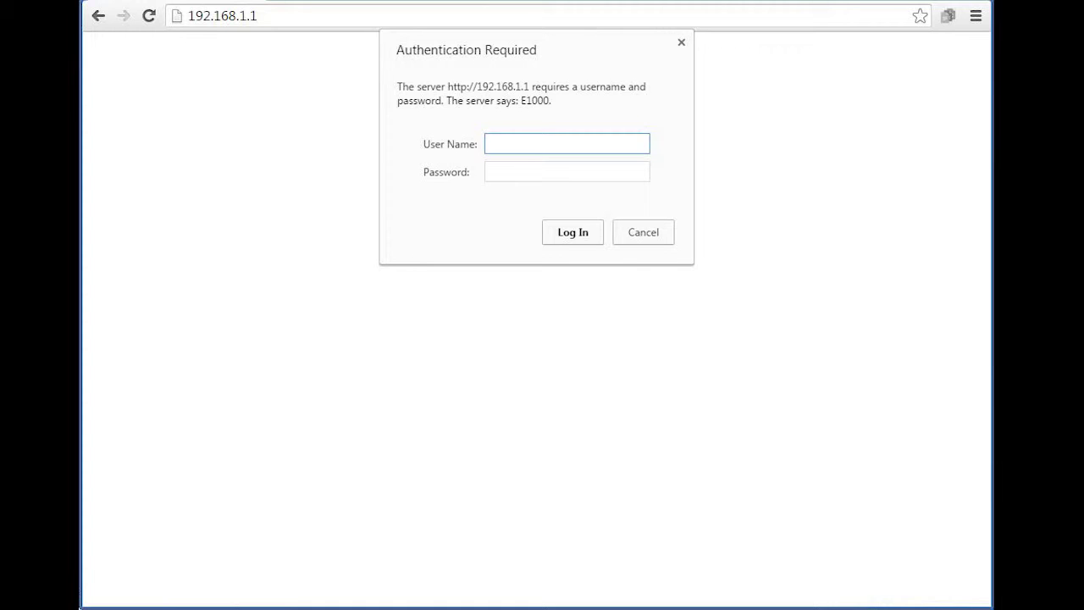
key(Tab)
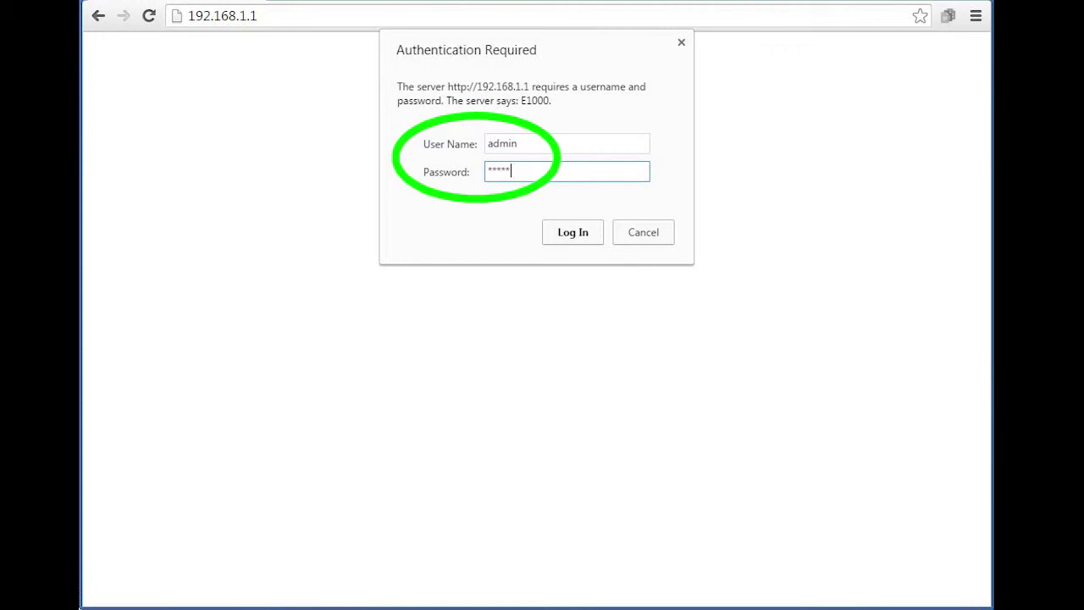
key(Return)
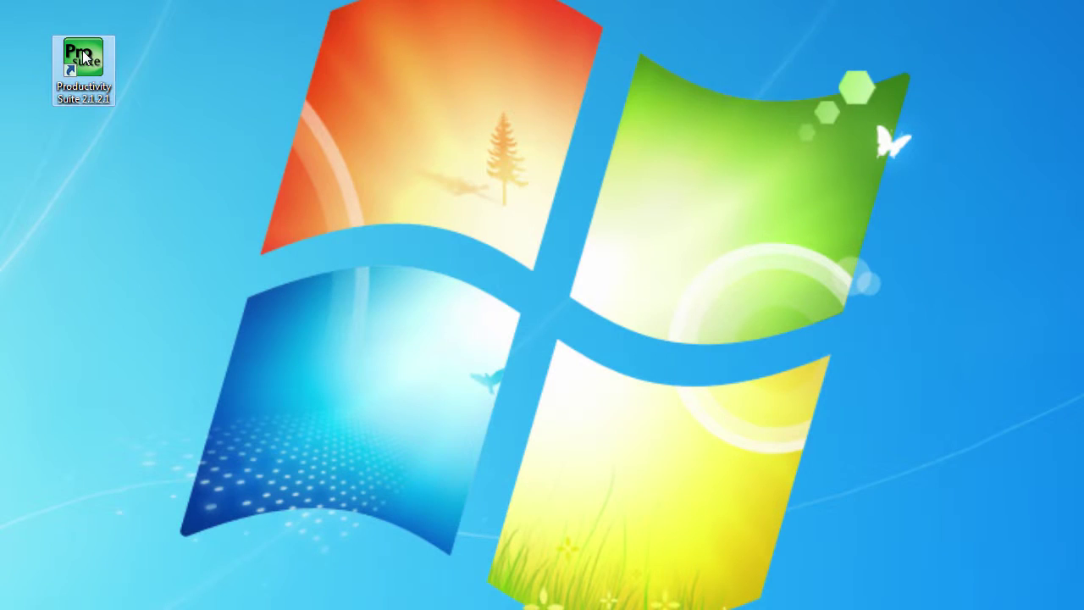
Launch Productivity Suite and start a new P2-550 project with an empty ladder task.
double_click(83, 56)
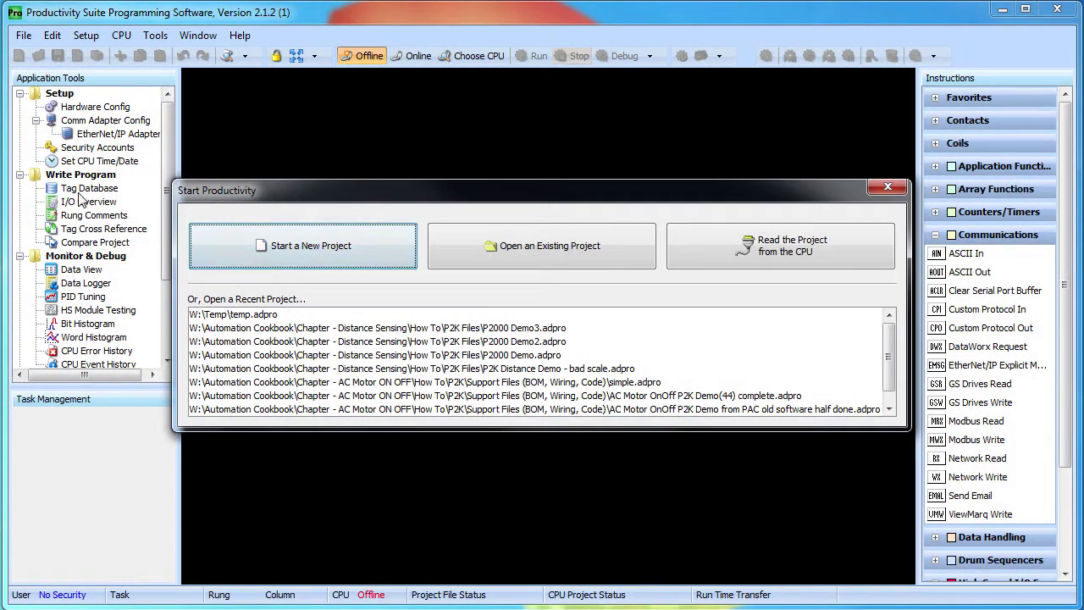
click(318, 254)
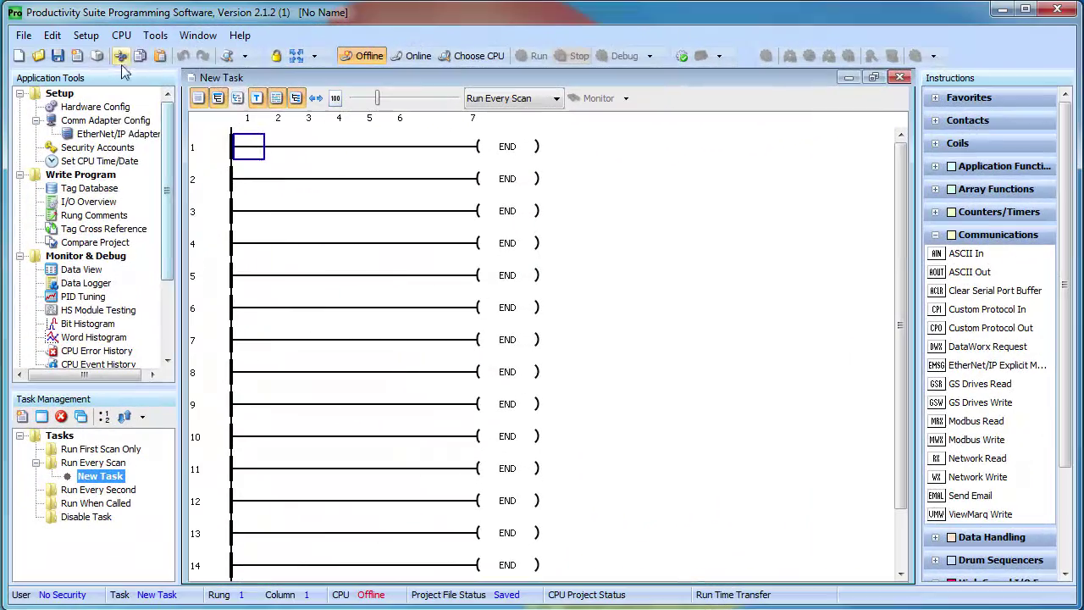
Open the CPU Connections dialog listing the auto-discovered Ethernet CPUs.
click(149, 93)
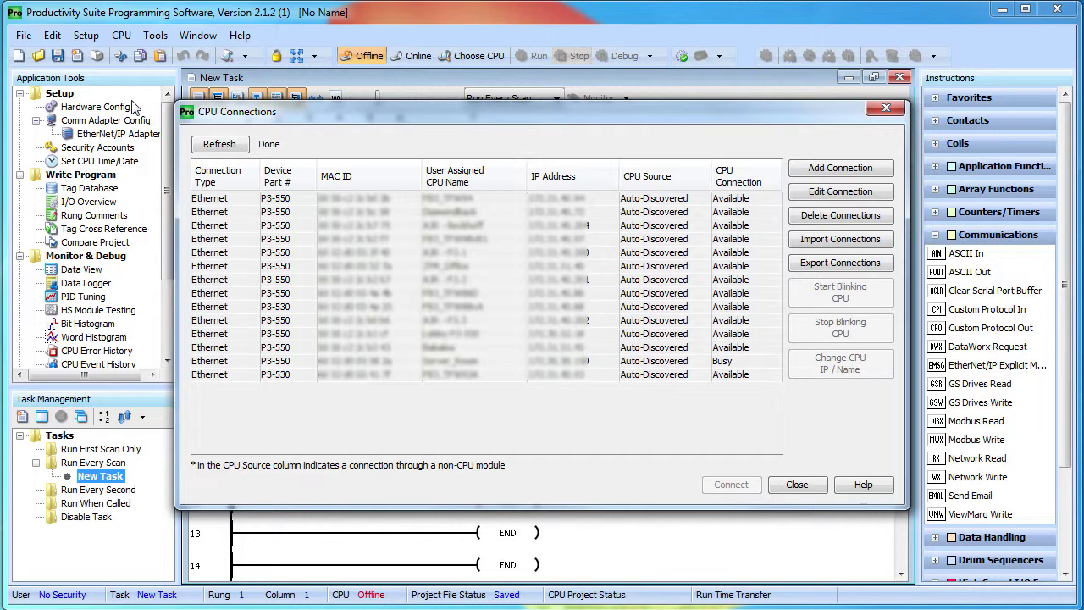
Add a user-defined connection to 172.31.51.57 port 1111, then go online keeping the PC project.
click(831, 168)
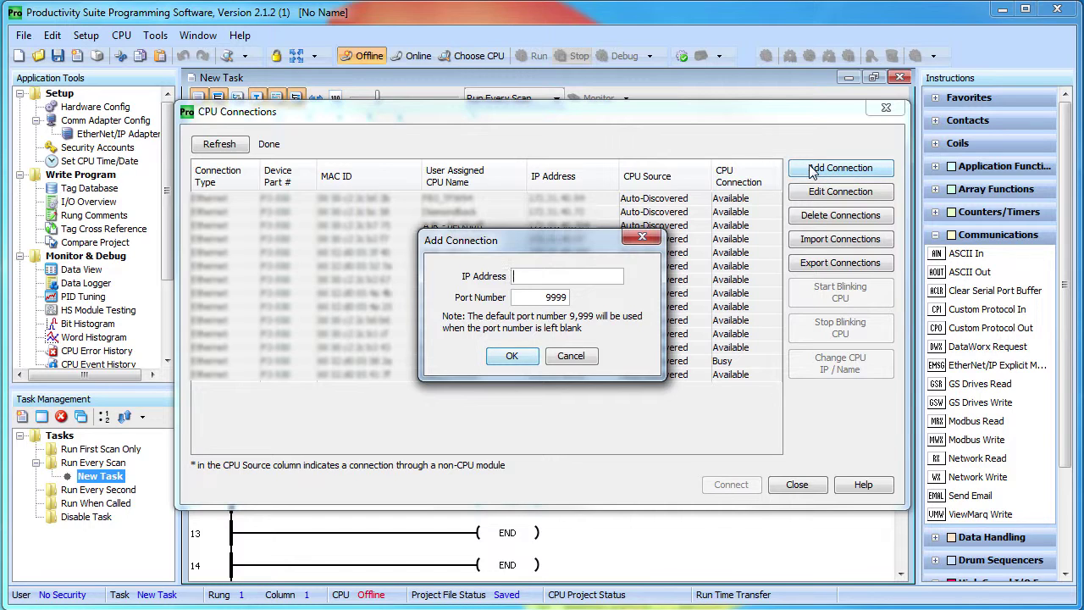
text(172.31.51.57)
key(Tab)
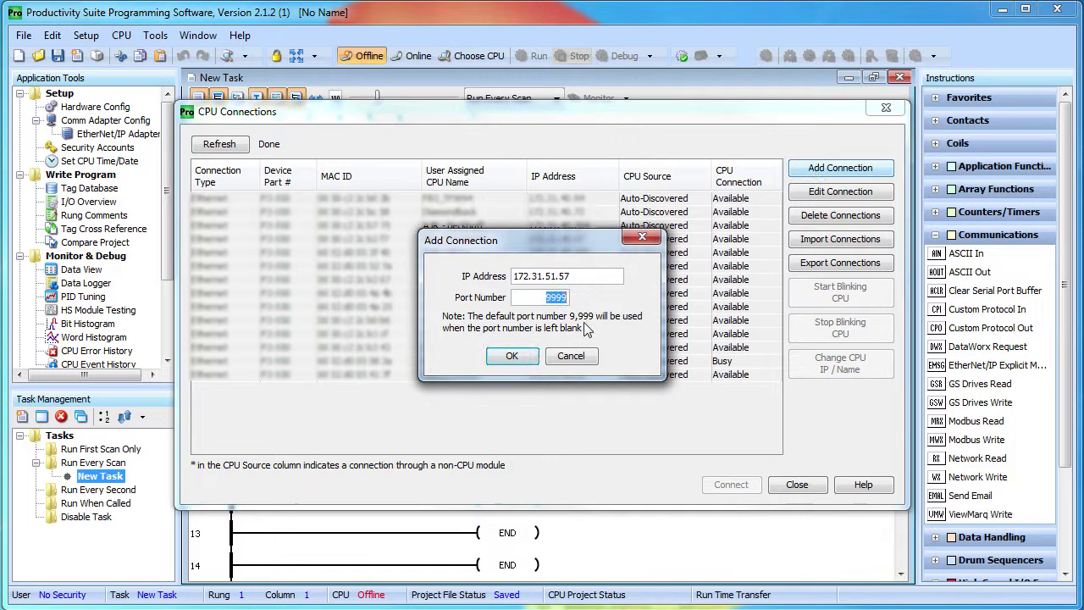
text(1111)
click(515, 358)
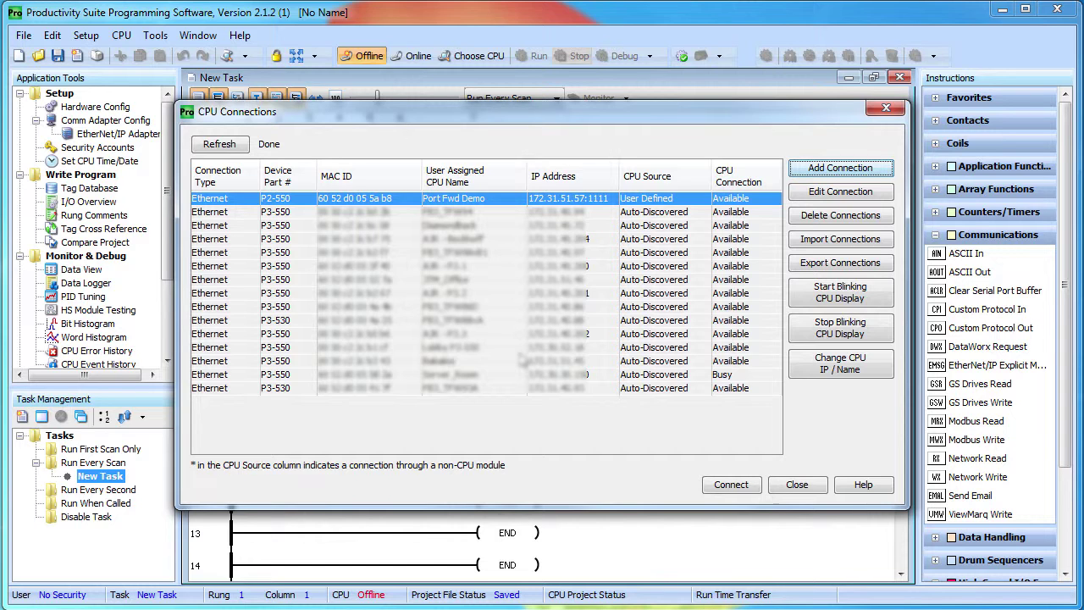
click(727, 486)
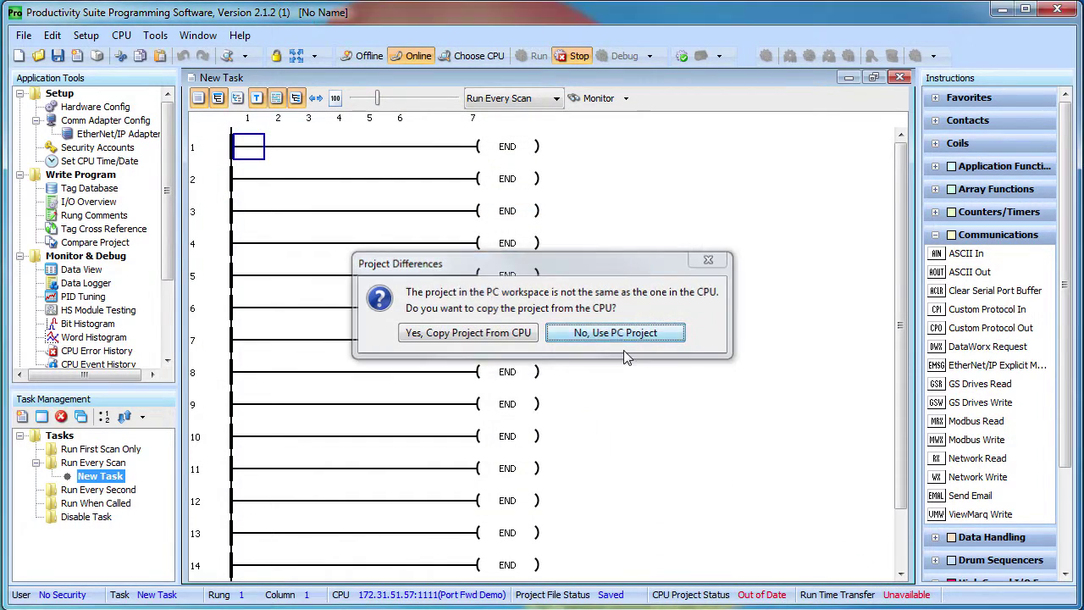
click(617, 339)
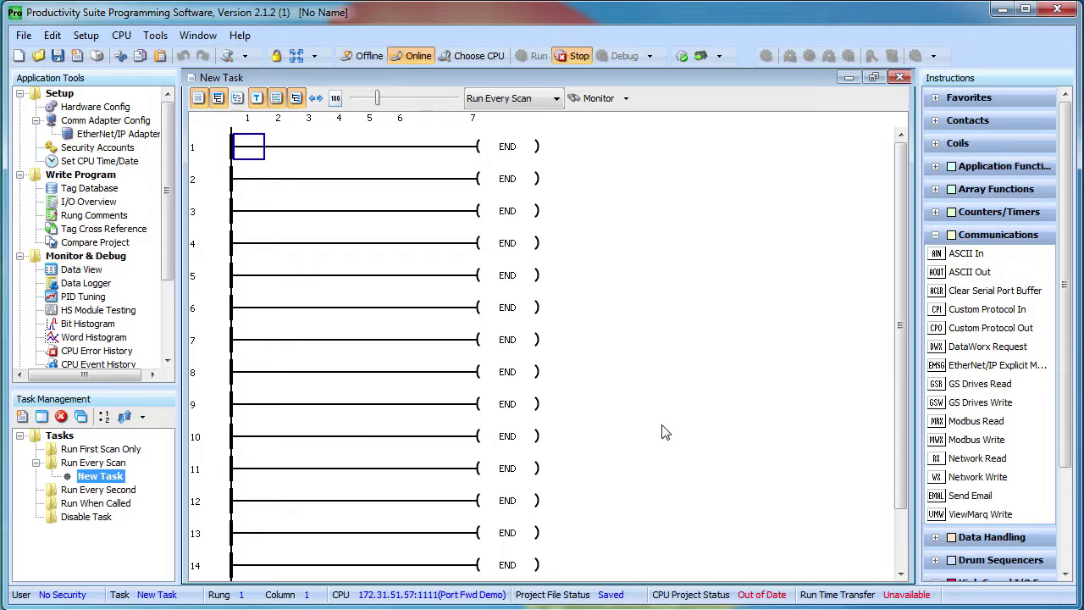
Go offline from the PLC and reopen the CPU Connections list.
click(377, 56)
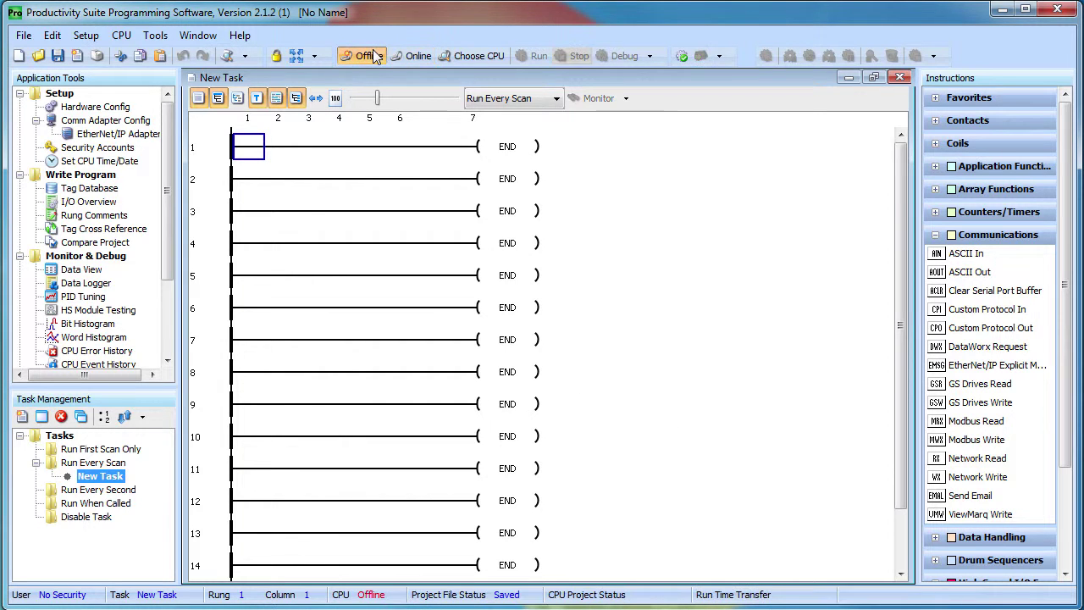
click(121, 37)
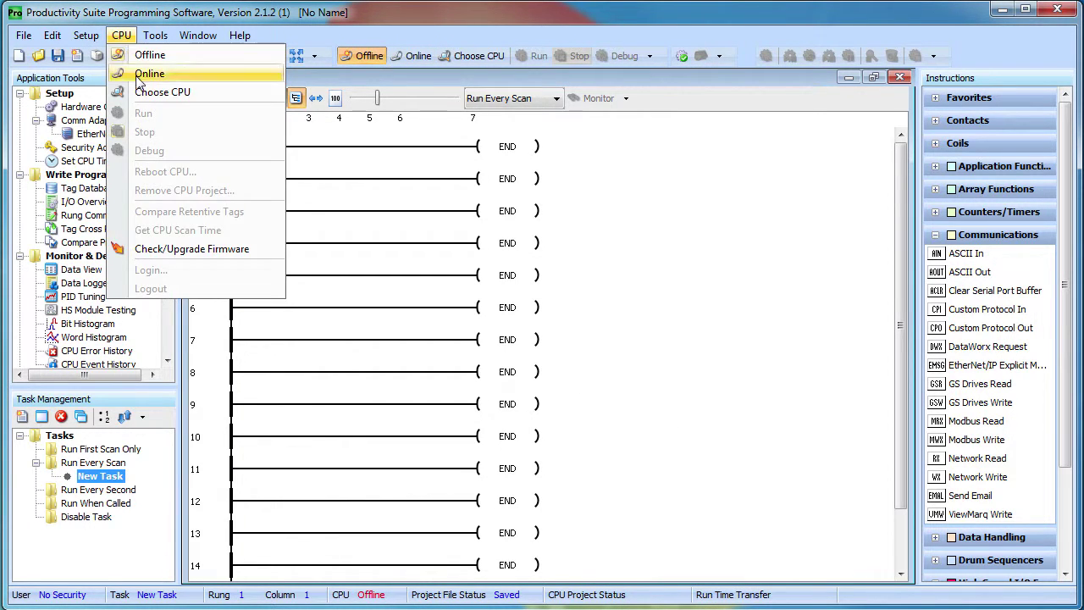
click(144, 93)
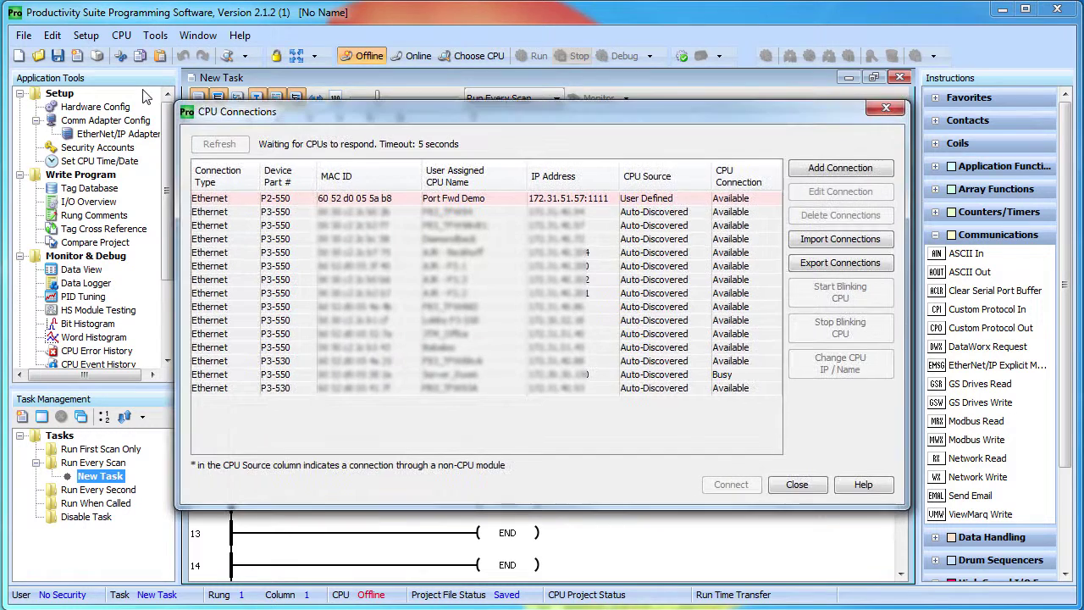
Add a user-defined connection to 172.31.51.57 on port 2222.
click(839, 168)
text(172.31.51.57)
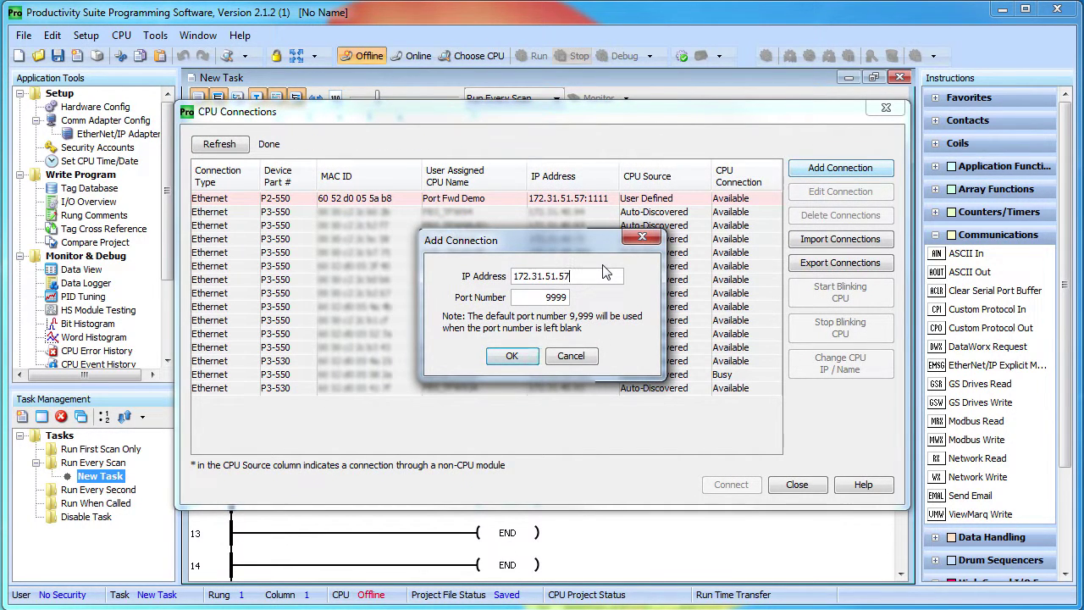
double_click(547, 297)
text(2222)
click(513, 356)
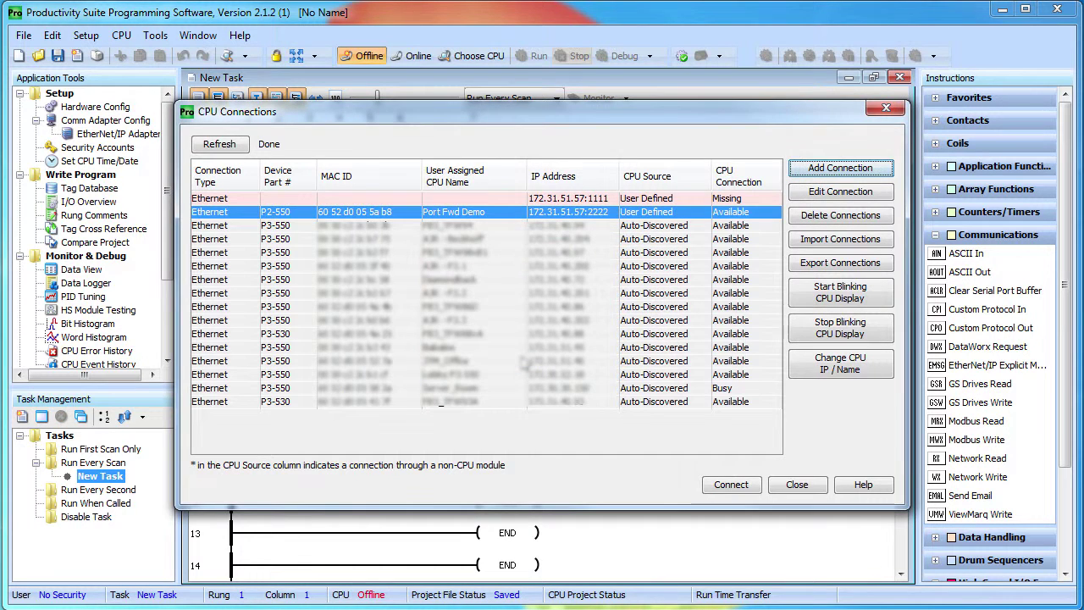